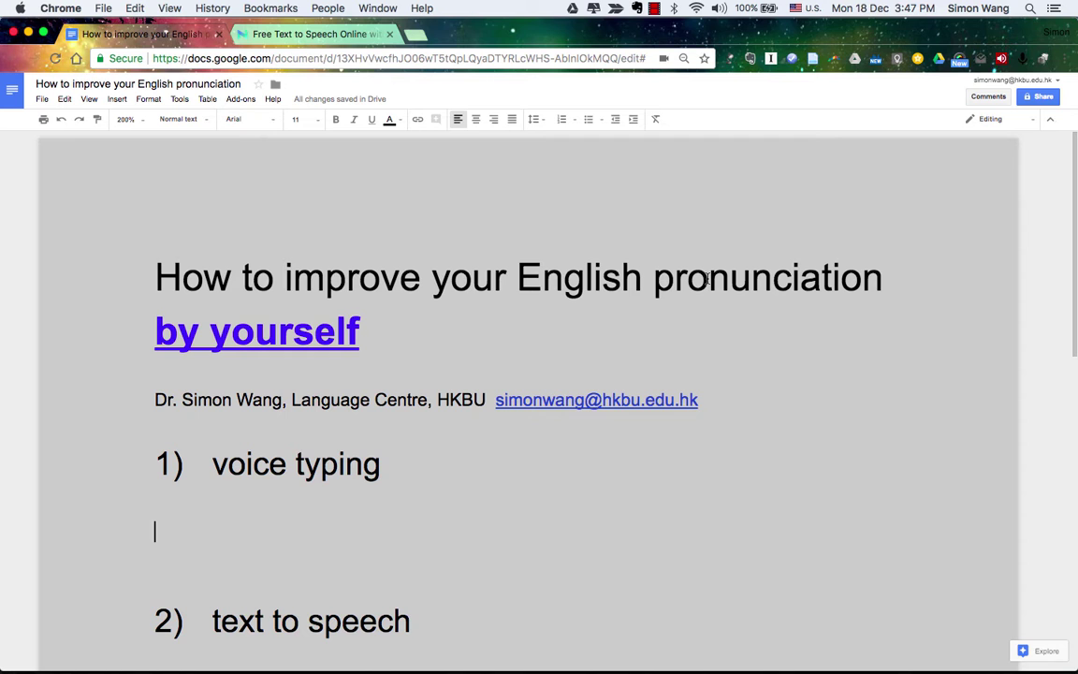
Add a blank line under '1) voice typing' and turn on Voice typing in English (US).
scroll(489, 470, "down", 3)
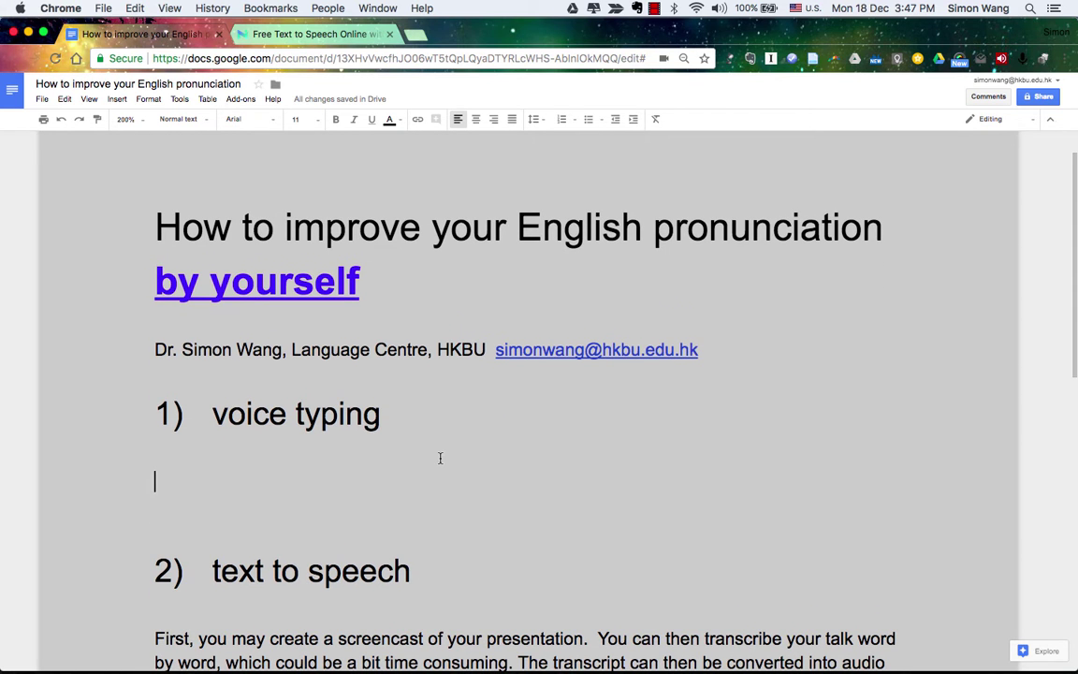
key("Return")
key("Return")
key("Return")
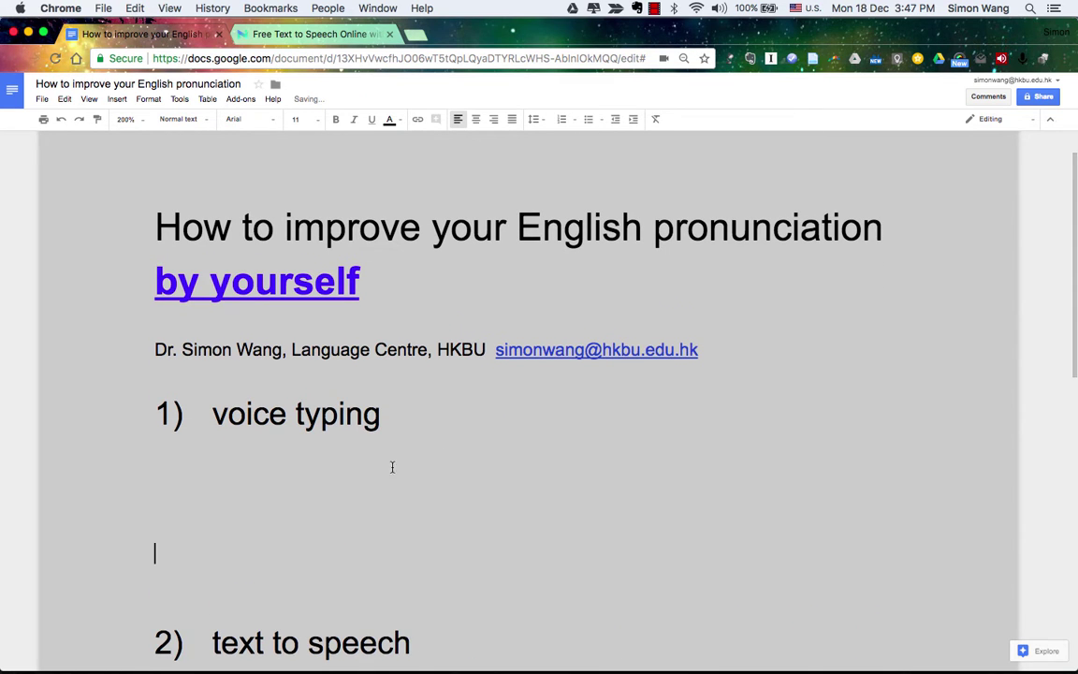
scroll(375, 459, "down", 1)
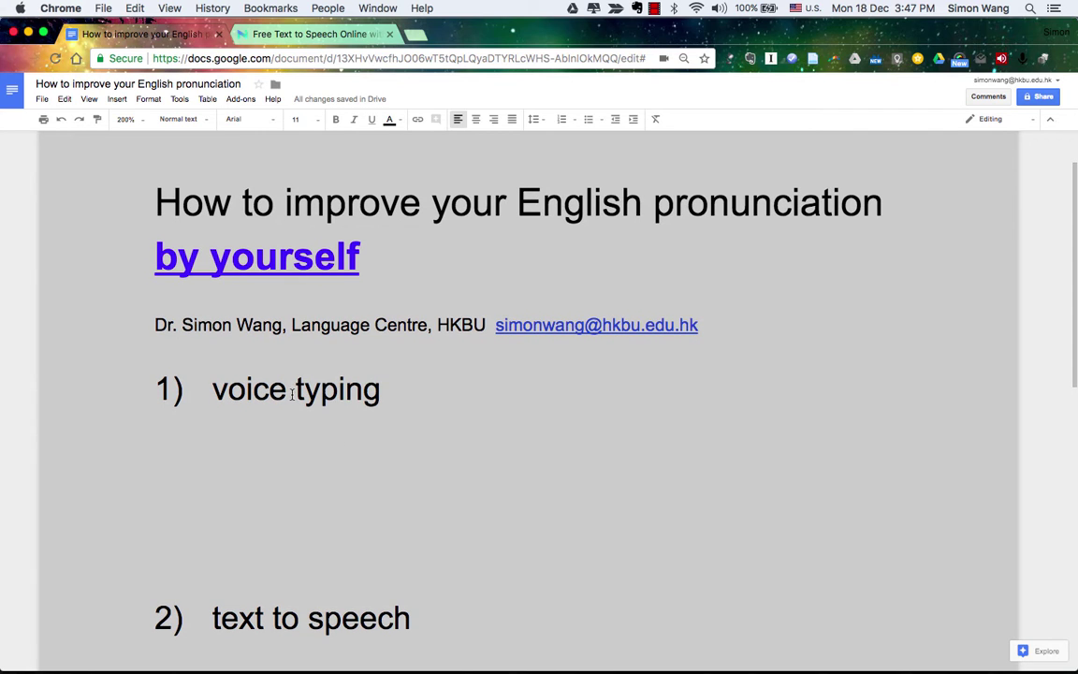
left_click(184, 101)
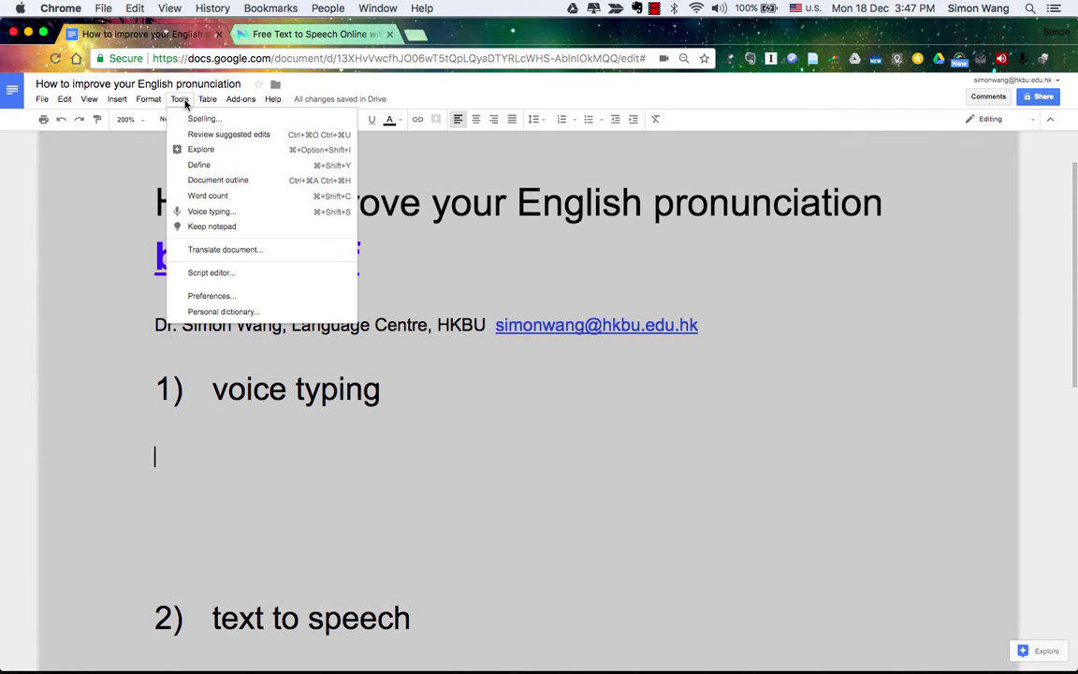
left_click(224, 216)
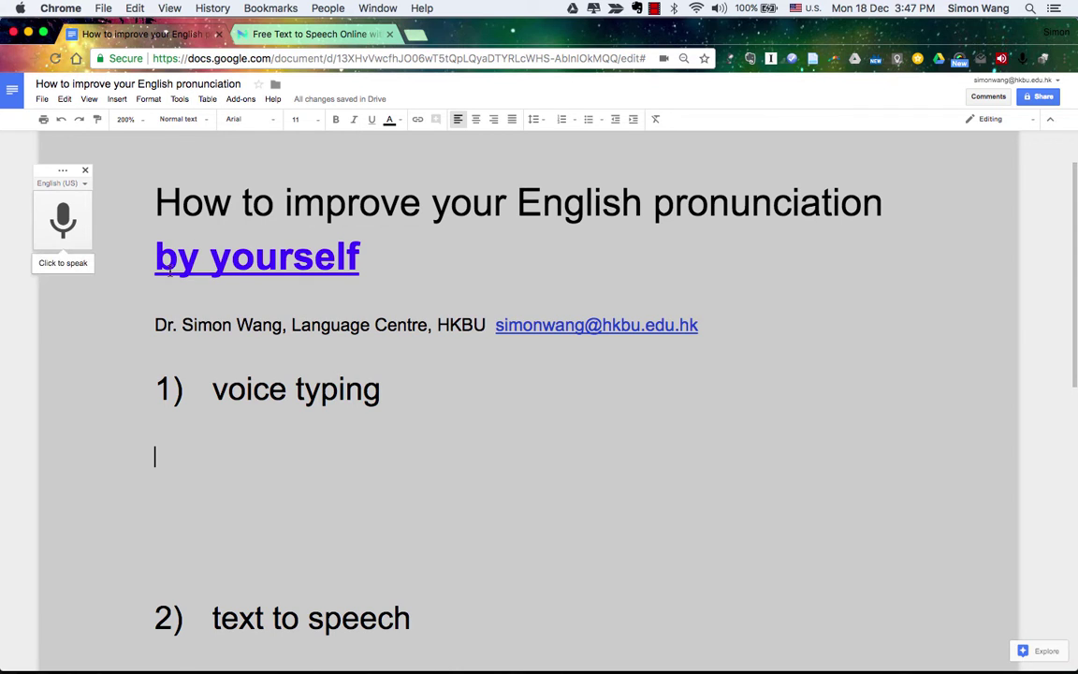
Dictate a paragraph on checking pronunciation, ending 'which can be quite convenient sometimes'.
left_click(62, 223)
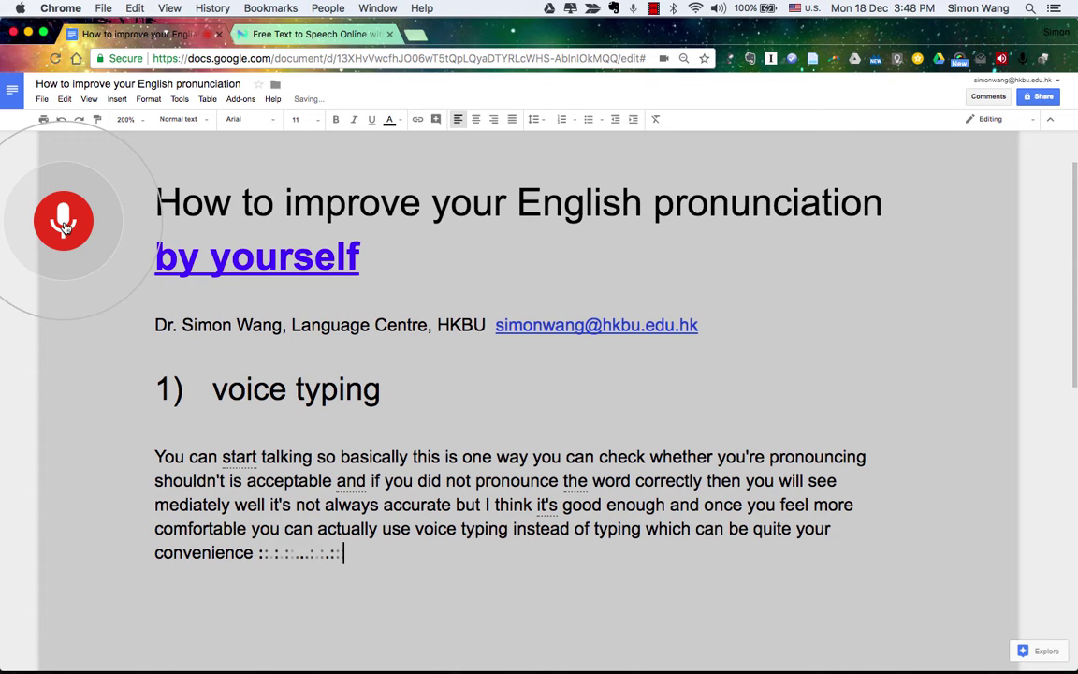
left_click(63, 231)
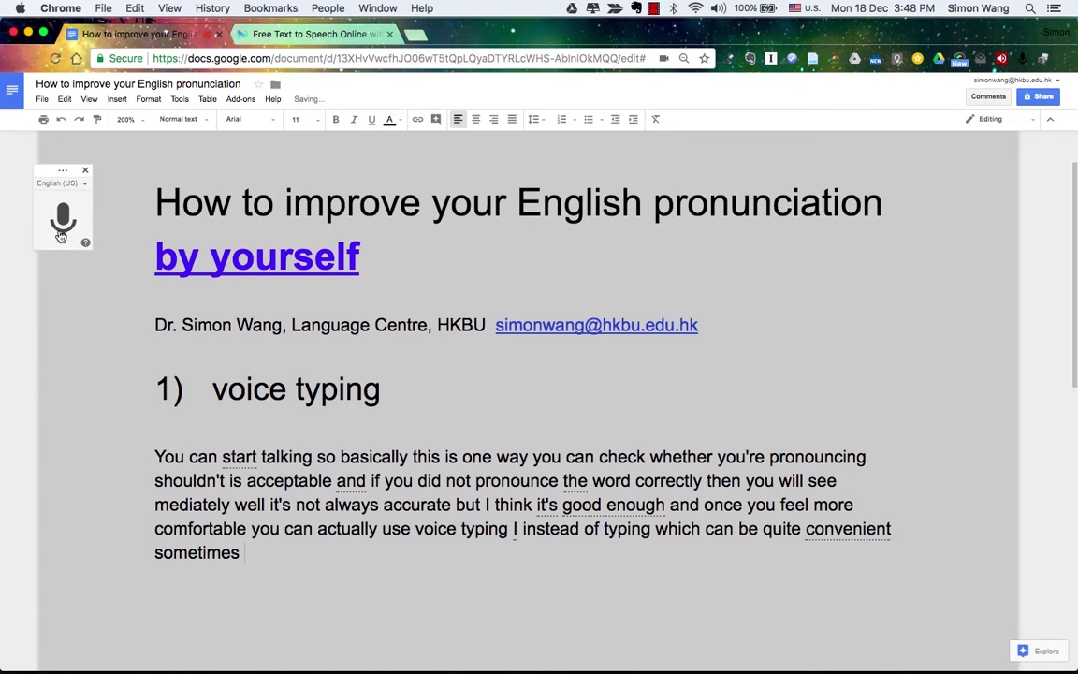
Scroll to the '2) text to speech' section, placing the cursor in its heading.
scroll(495, 518, "down", 2)
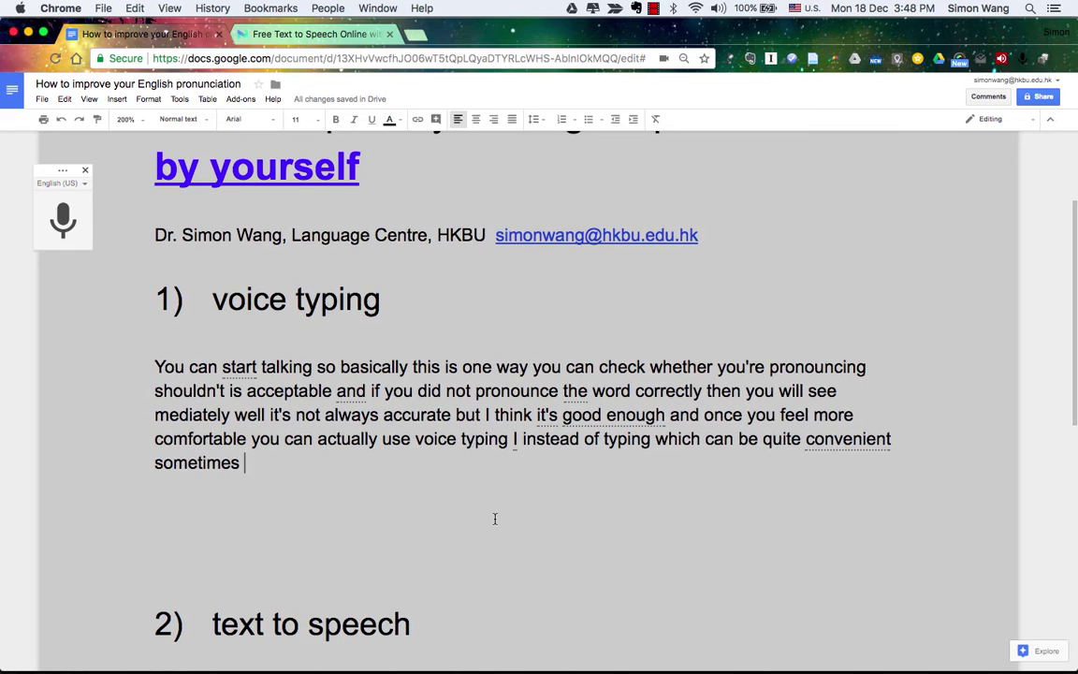
scroll(496, 519, "down", 1)
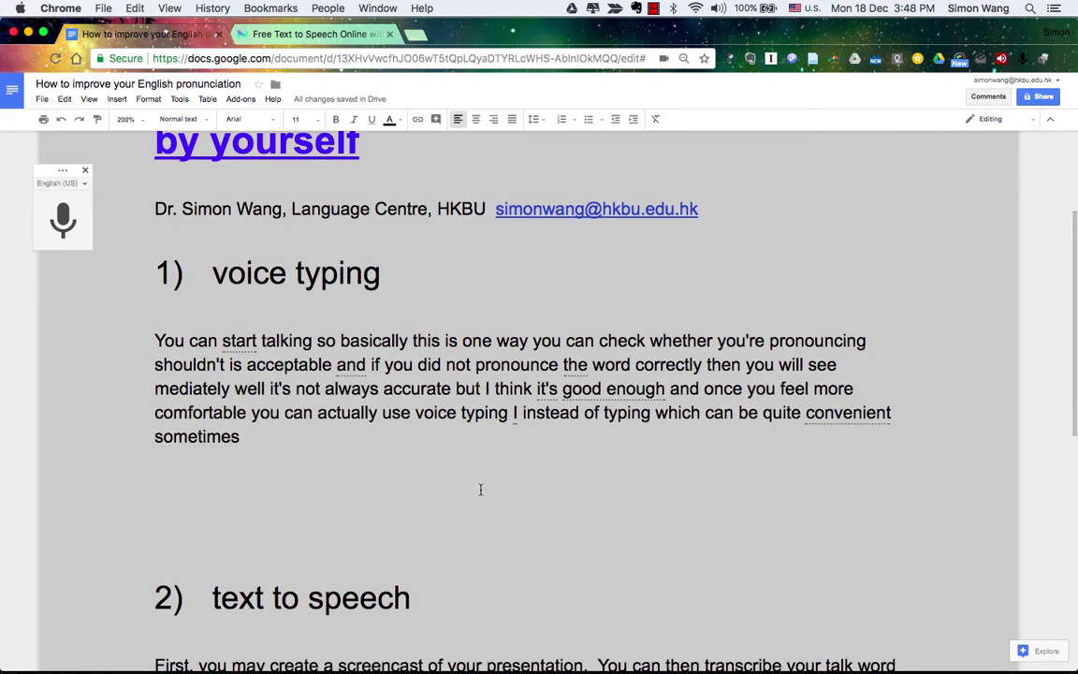
scroll(428, 469, "down", 1)
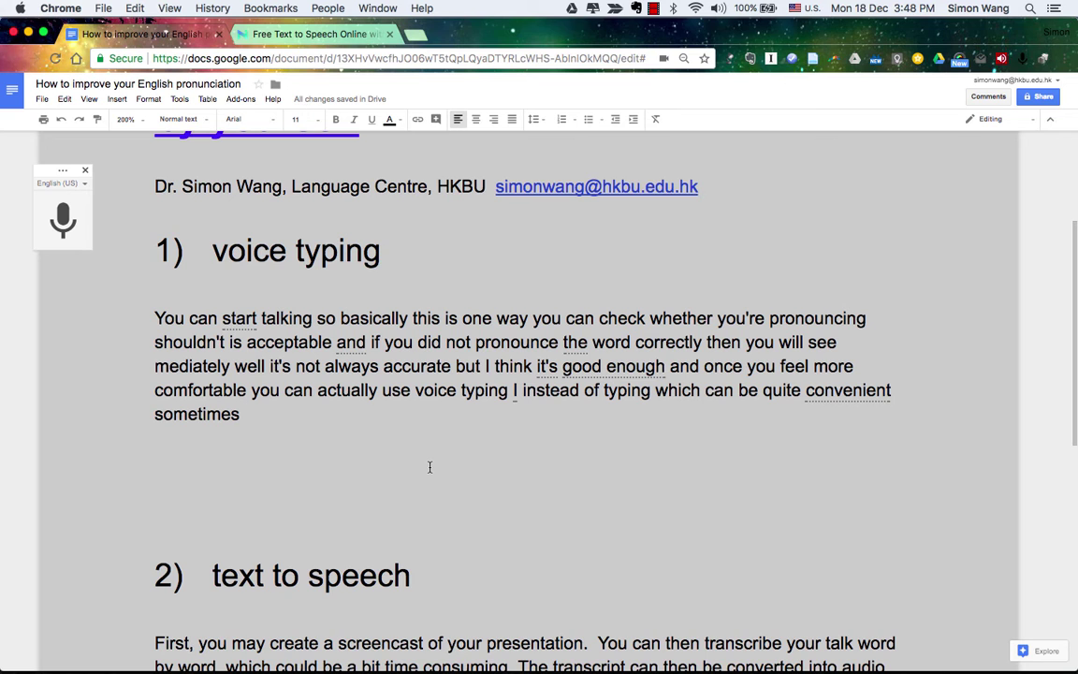
scroll(430, 467, "down", 3)
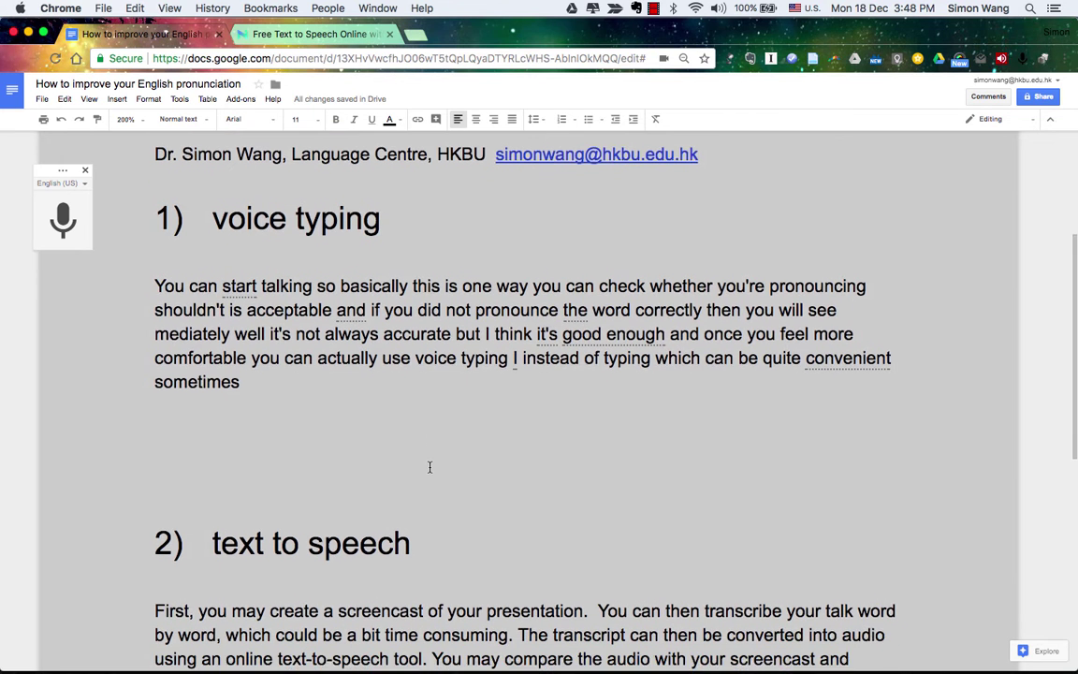
left_click(375, 460)
scroll(376, 461, "down", 5)
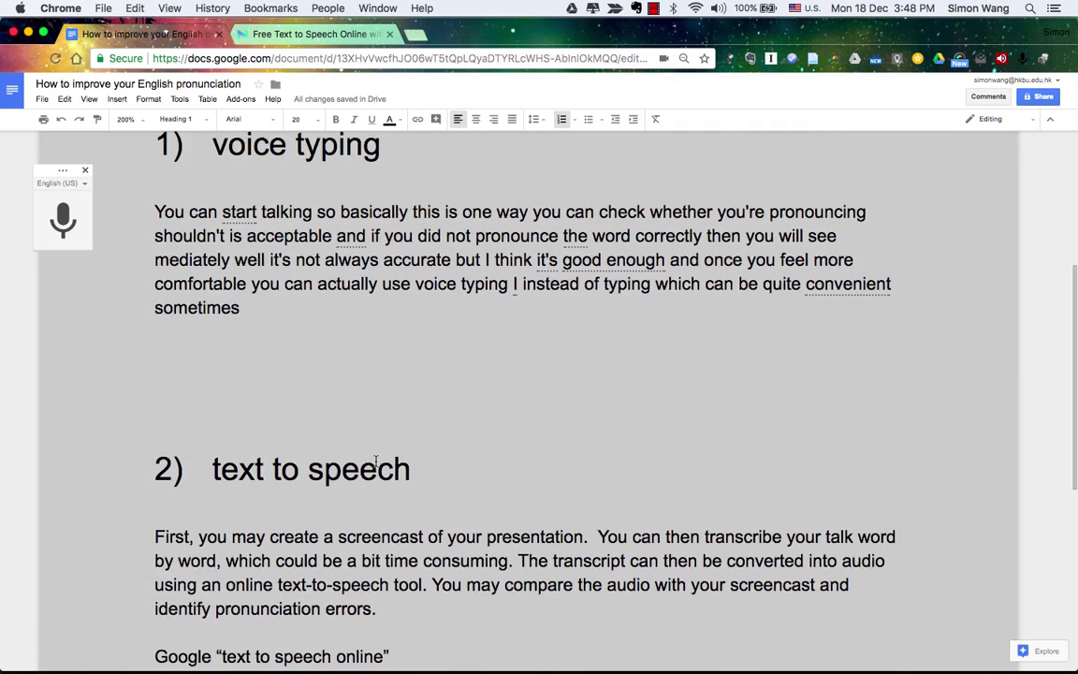
scroll(375, 461, "down", 5)
scroll(375, 461, "up", 2)
scroll(376, 459, "down", 2)
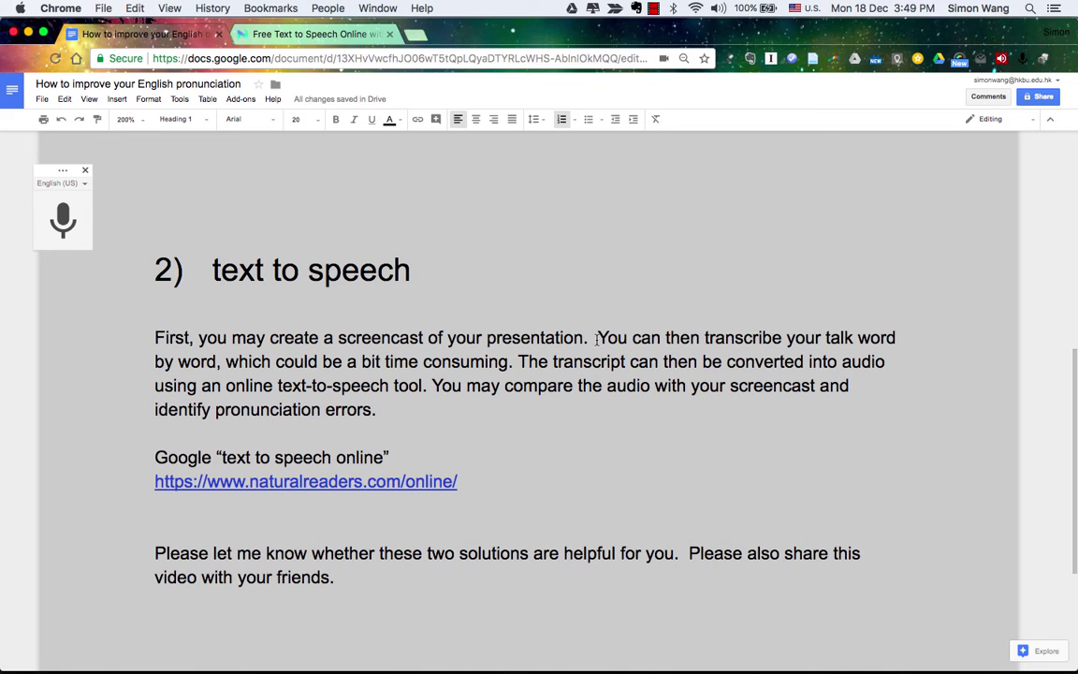
Copy the first paragraph under '2) text to speech' and switch to the NaturalReaders tab.
left_click_drag(704, 339, 853, 339)
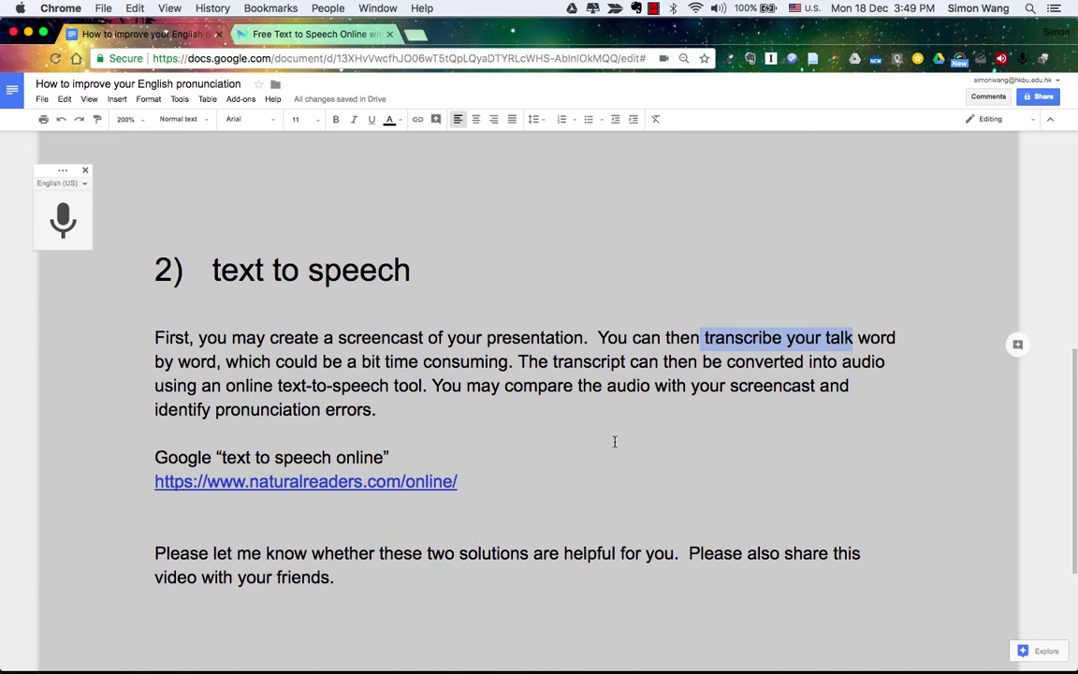
scroll(614, 440, "down", 1)
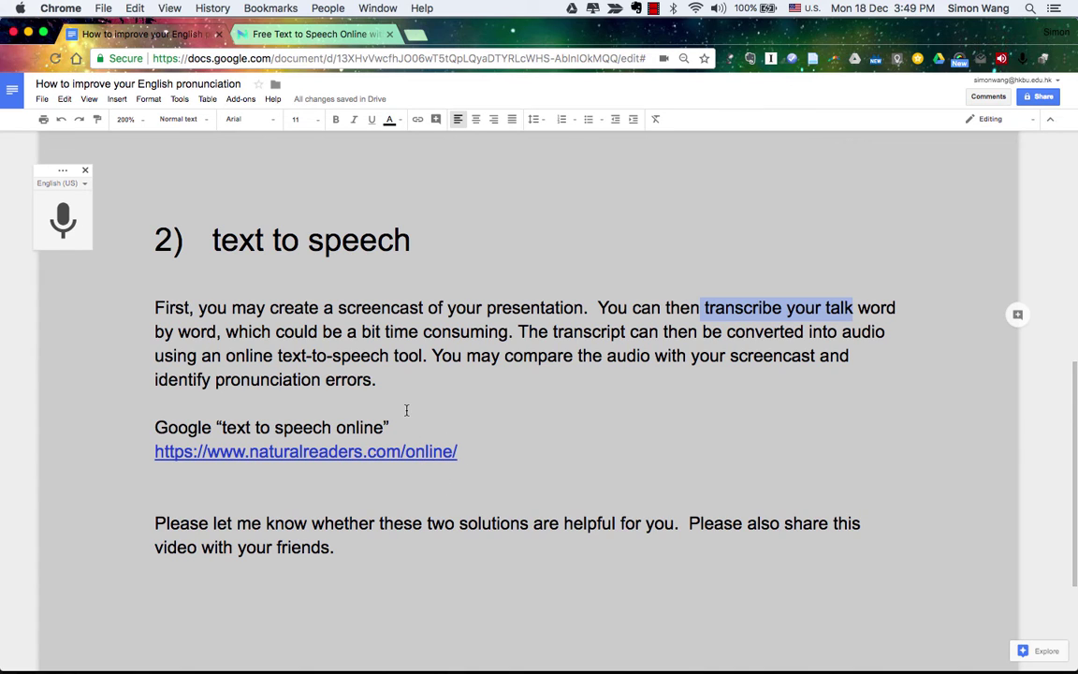
left_click_drag(382, 385, 140, 307)
key("super+c")
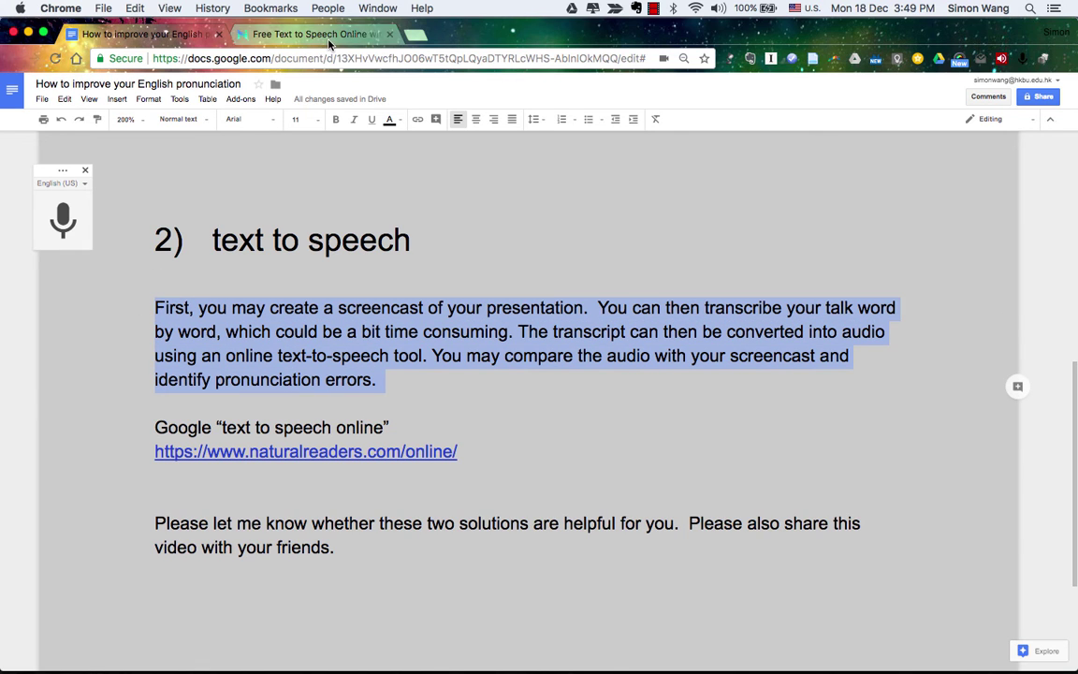
left_click(295, 35)
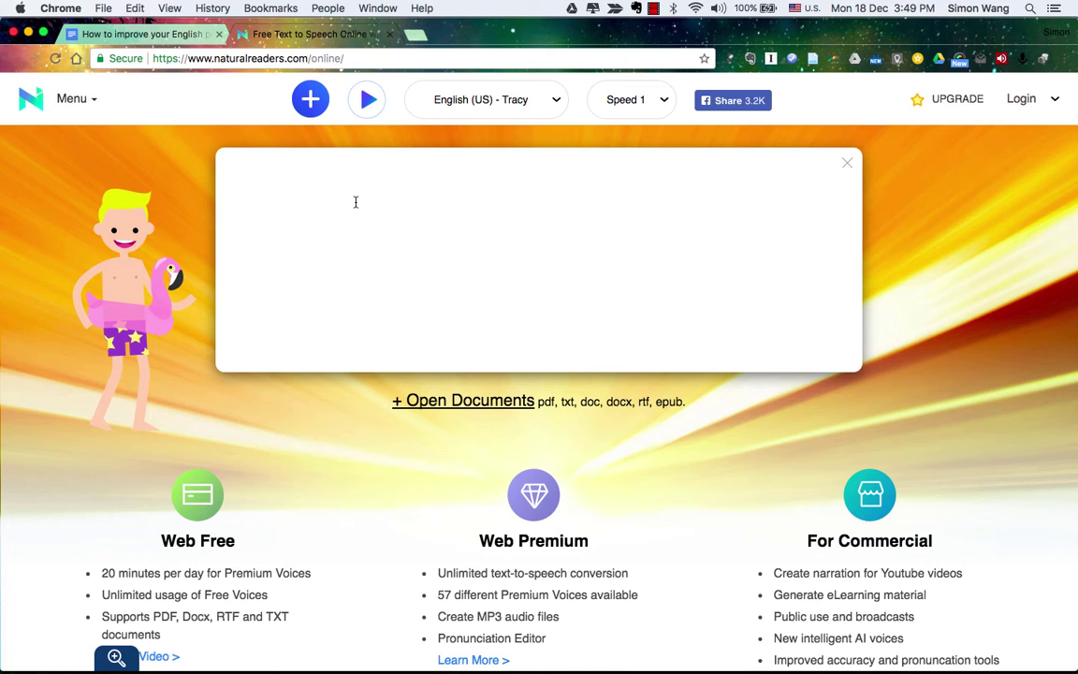
Paste the paragraph into the NaturalReaders text box and show the Premium voice choices.
key("super+v")
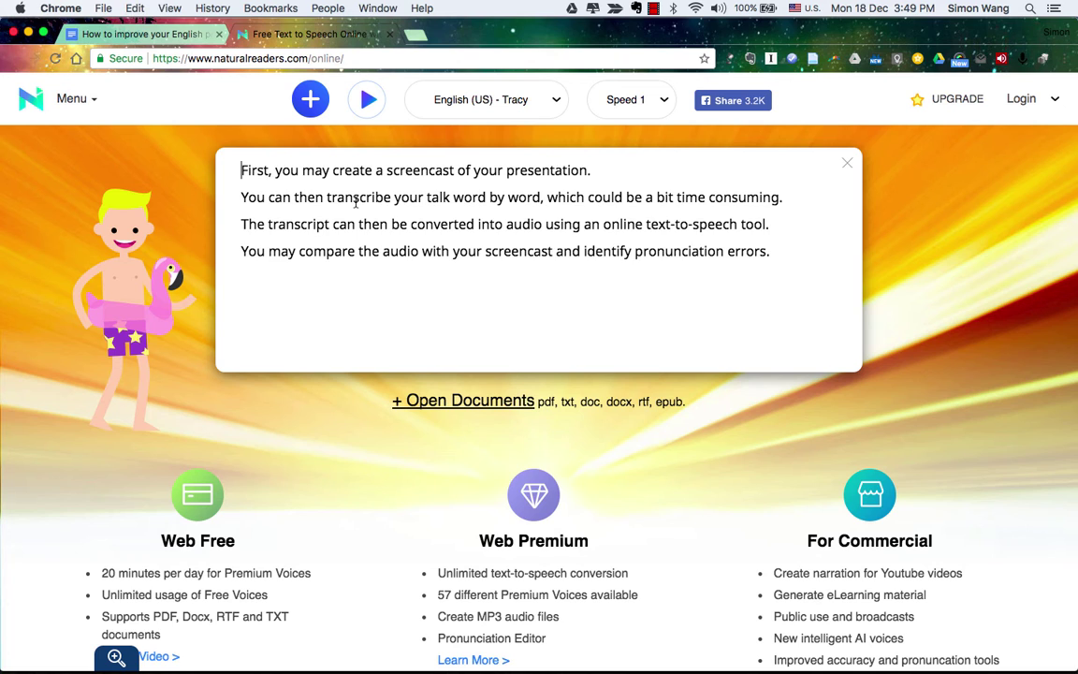
left_click(505, 113)
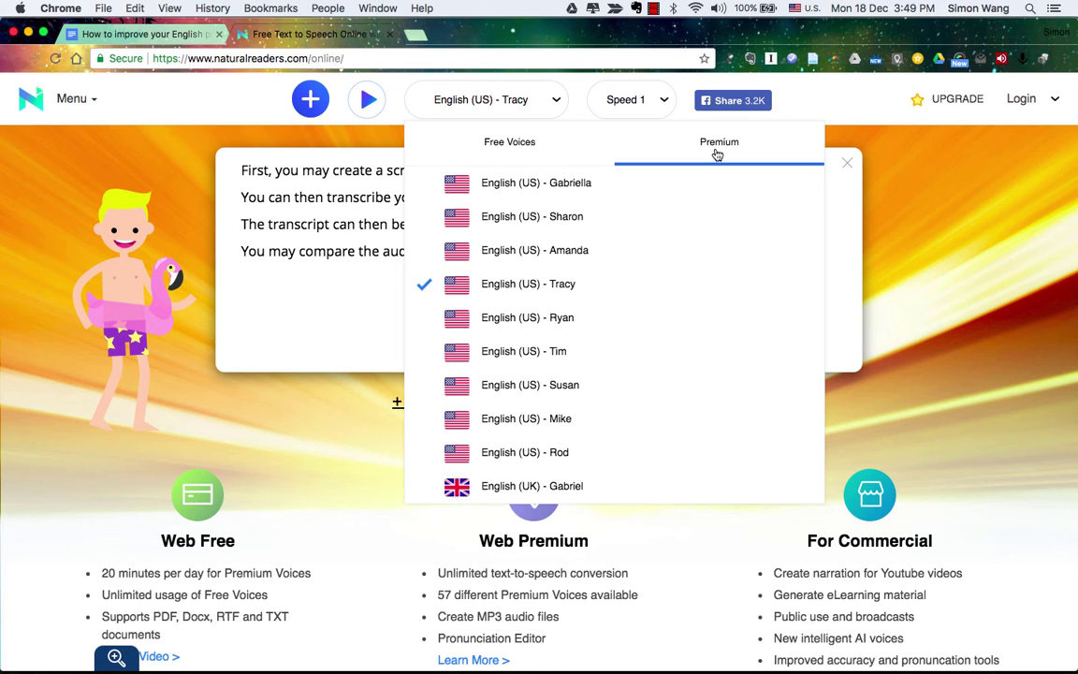
Keep the English (US) - Tracy voice, play the pasted paragraph aloud, then pause.
left_click(859, 205)
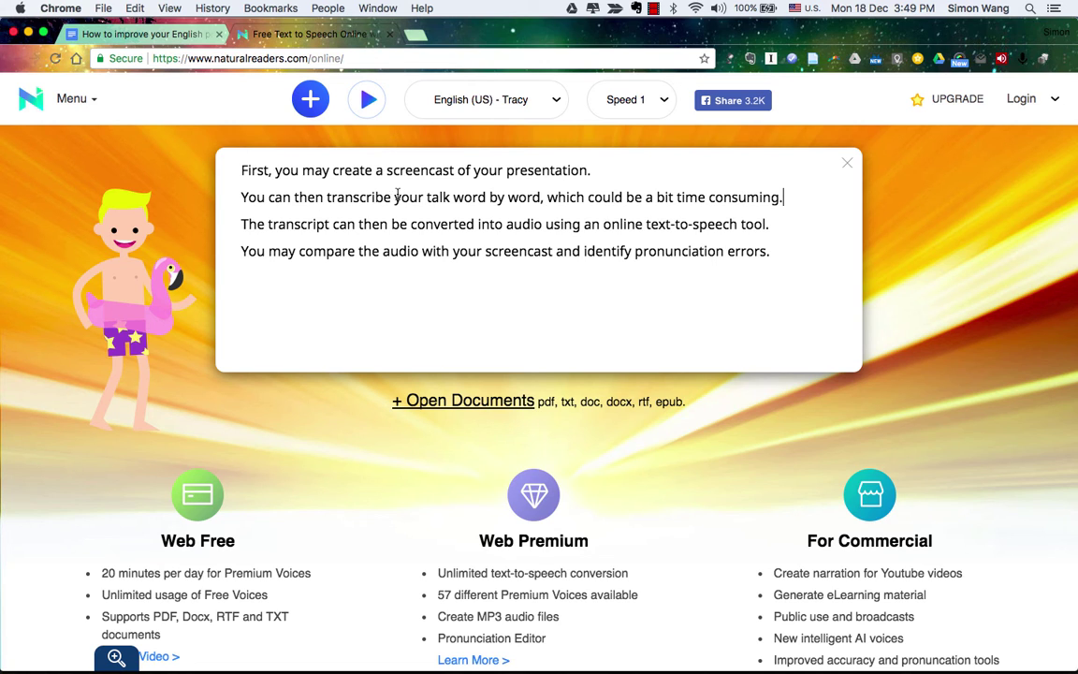
left_click(371, 97)
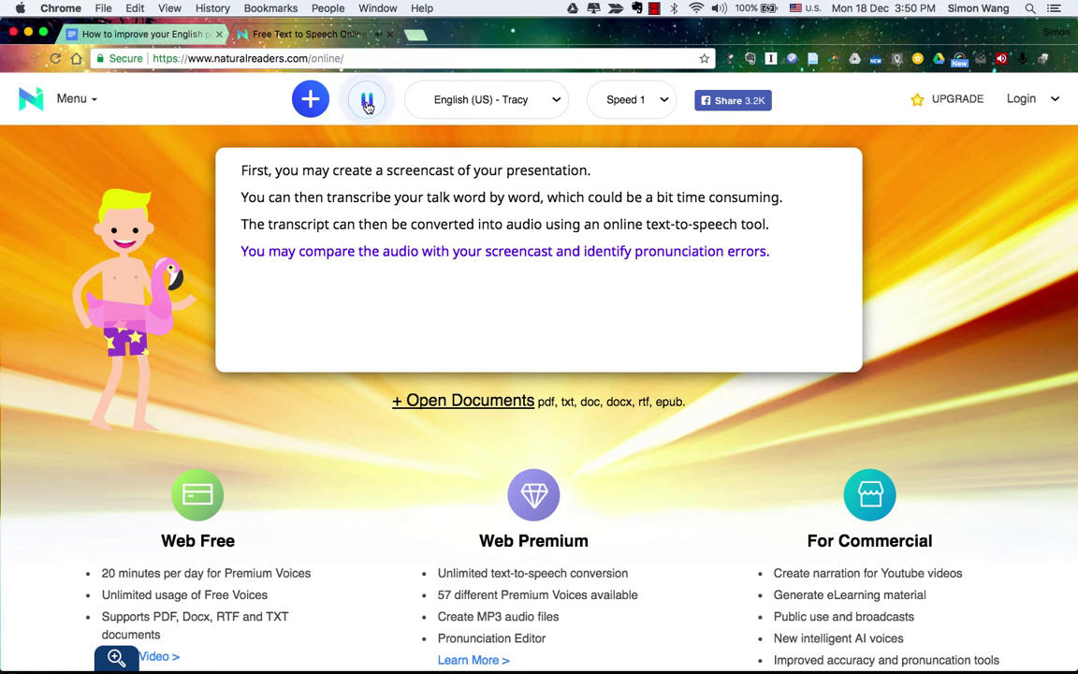
left_click(367, 103)
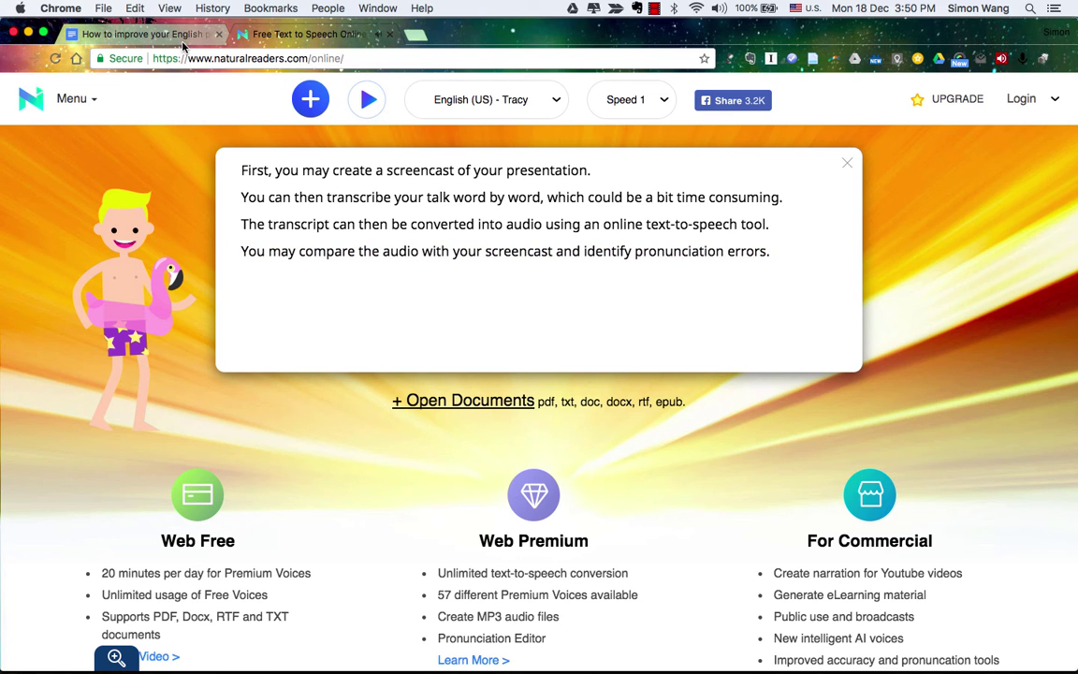
Back in the pronunciation document, scroll through the voice typing and text to speech sections.
left_click(183, 39)
left_click(427, 356)
scroll(427, 351, "down", 1)
scroll(428, 351, "up", 1)
scroll(428, 346, "up", 5)
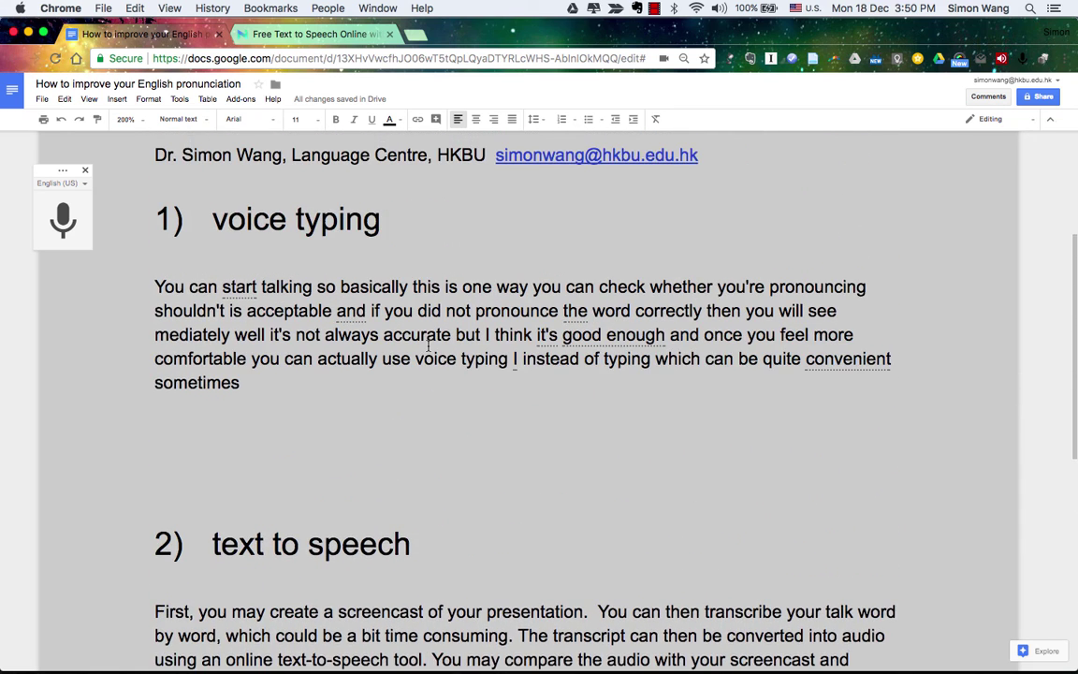
scroll(427, 345, "up", 3)
scroll(427, 346, "down", 6)
scroll(428, 347, "down", 5)
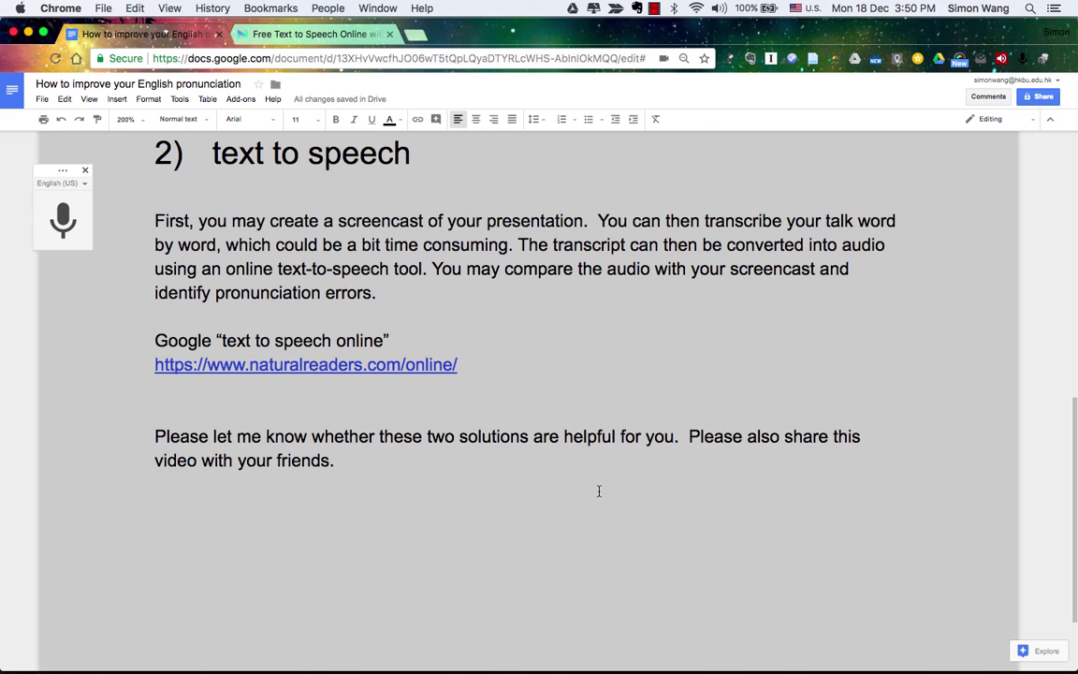
scroll(599, 491, "up", 8)
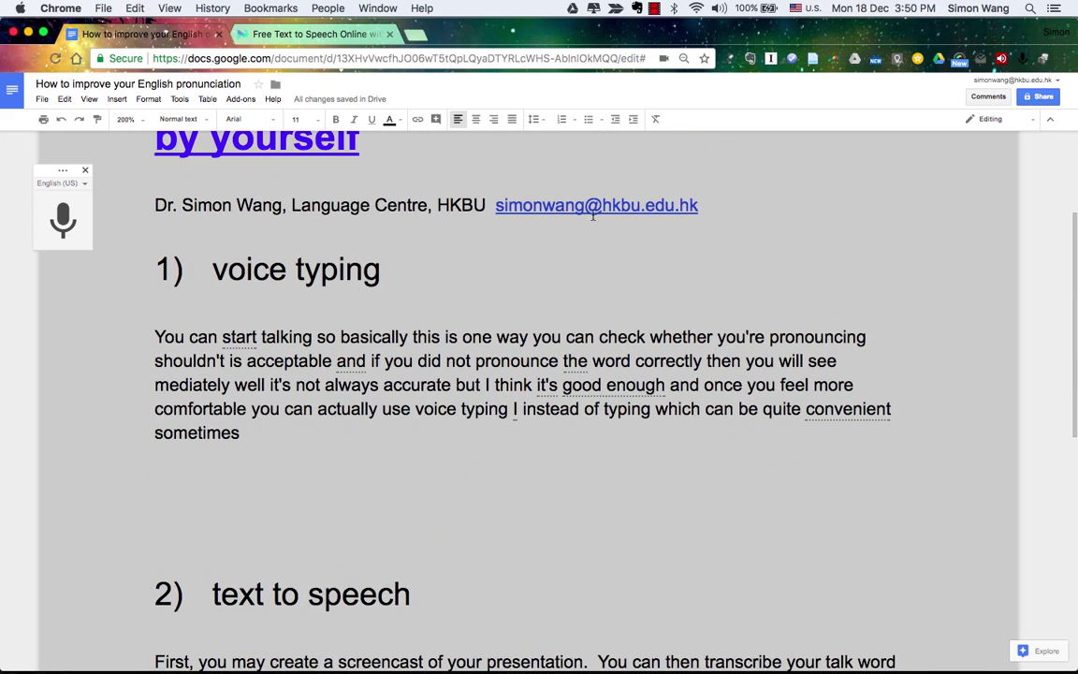
scroll(611, 304, "down", 8)
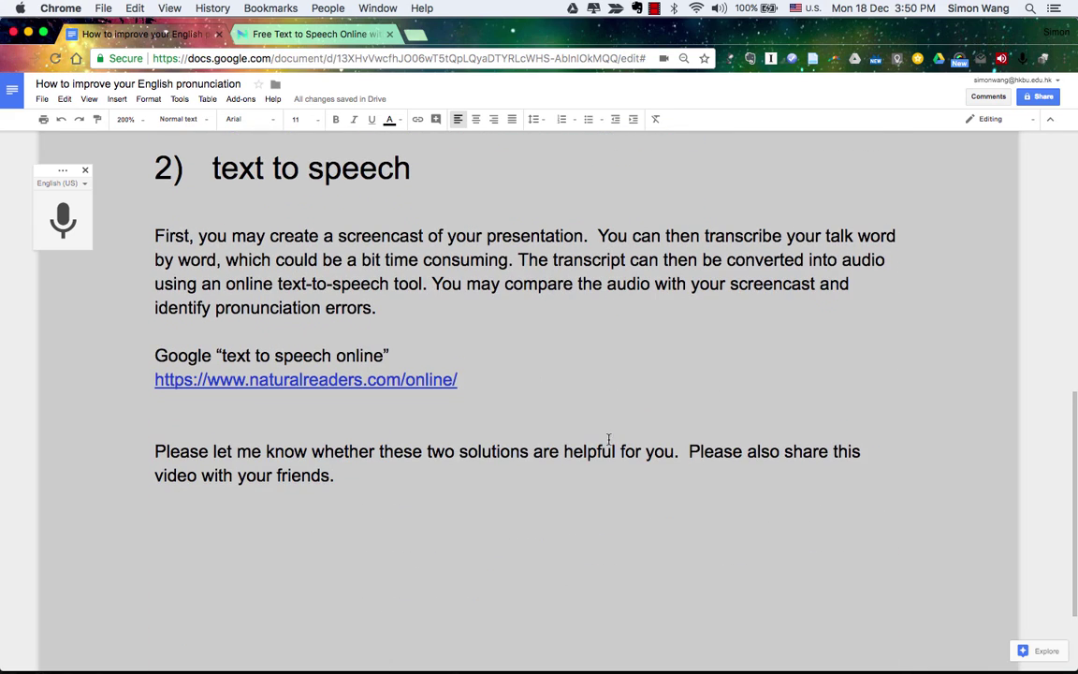
scroll(609, 442, "up", 1)
scroll(609, 442, "up", 1)
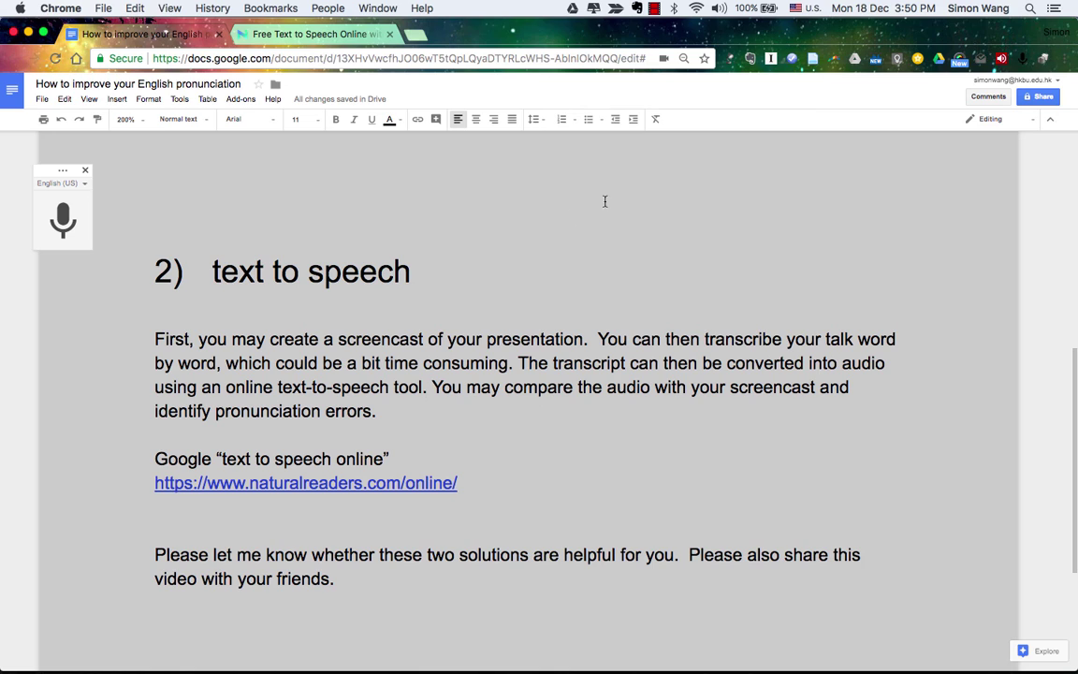